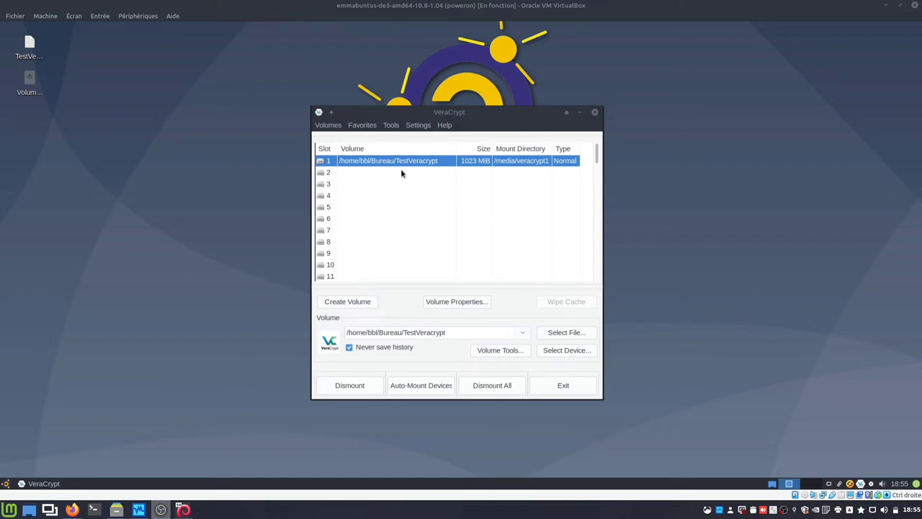
# Check the contents of the mounted 1,1 Go volume in the file manager and close the file manager window.
pyautogui.click(5, 484)
pyautogui.click(136, 290)
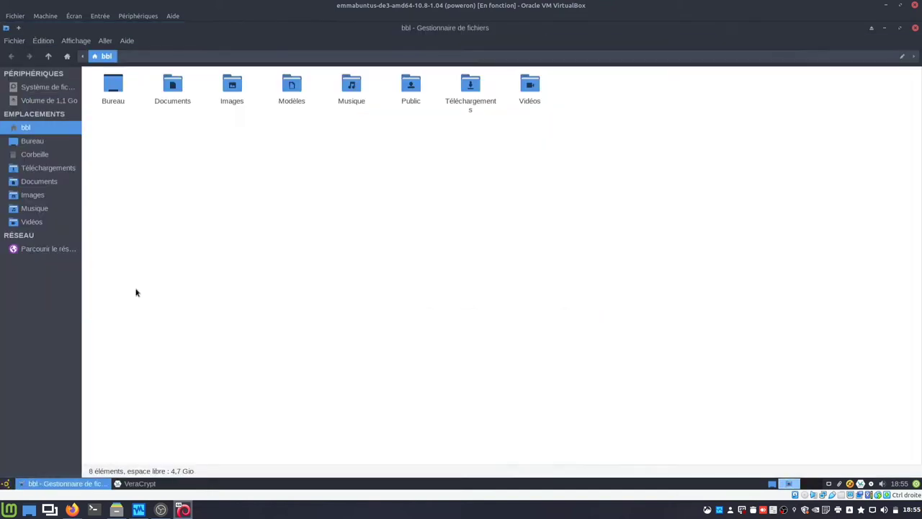
pyautogui.click(50, 100)
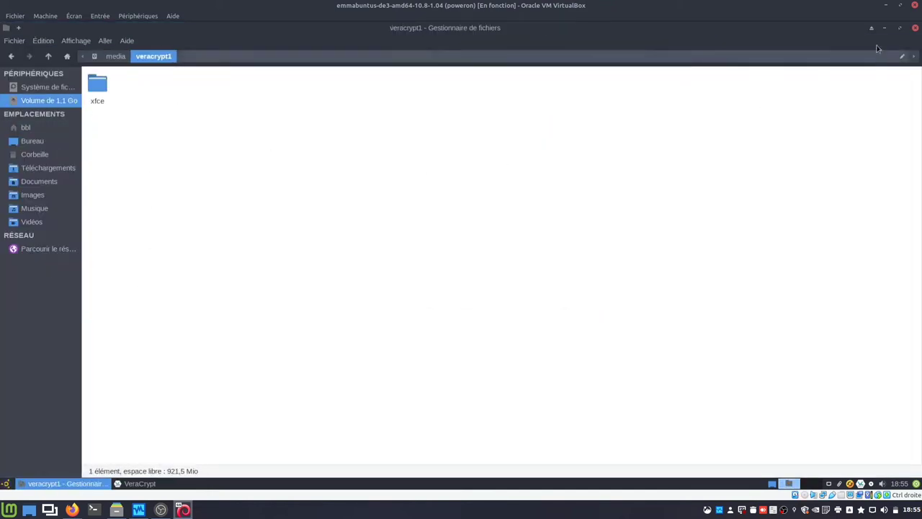
pyautogui.click(915, 28)
# Check the size of the TestVeracrypt container file in its desktop file properties and close them.
pyautogui.click(29, 45)
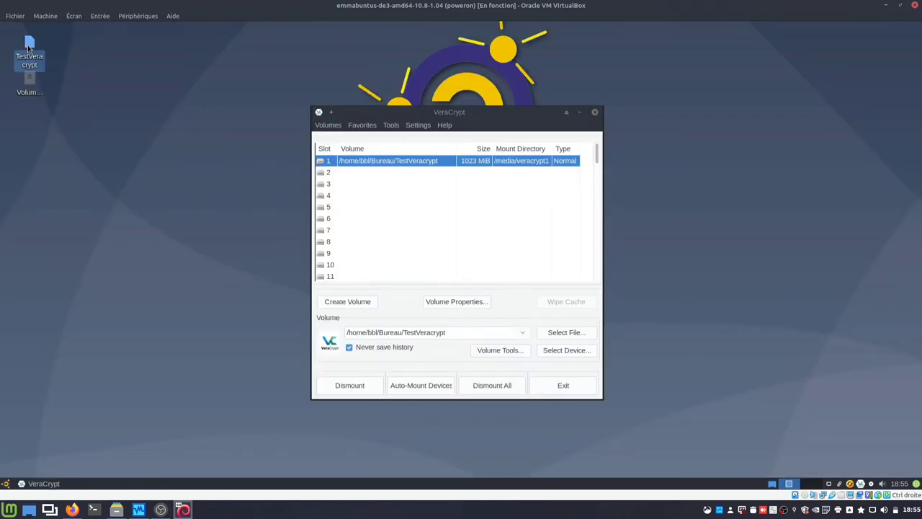
pyautogui.rightClick(28, 46)
pyautogui.click(94, 202)
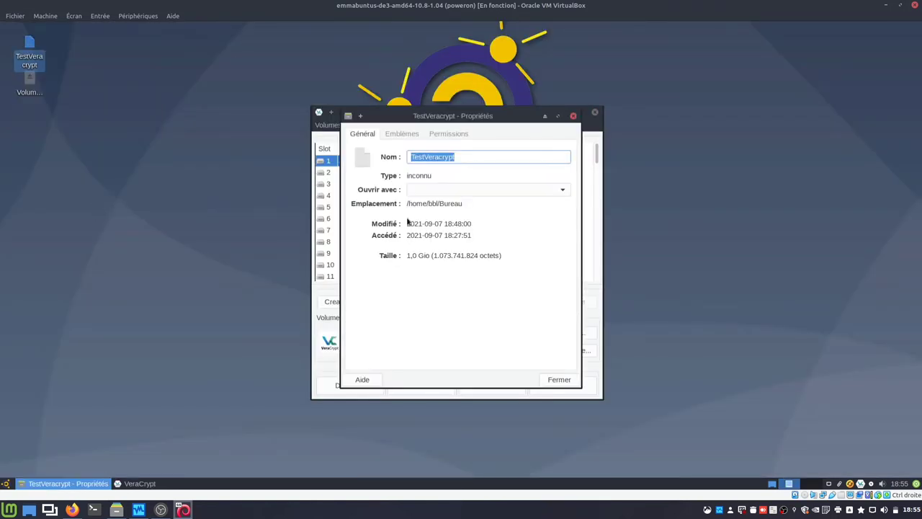
pyautogui.moveTo(408, 255); pyautogui.dragTo(430, 255)
pyautogui.click(559, 380)
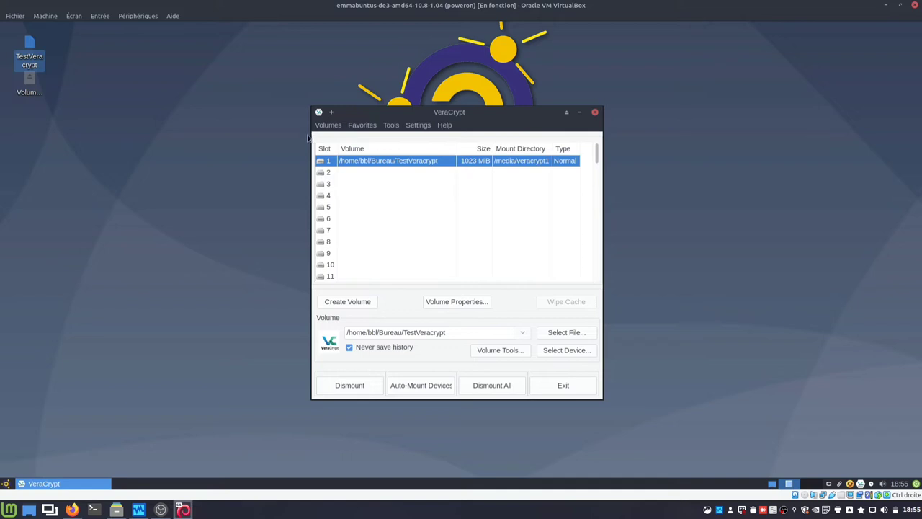
# Open the volume password change for TestVeracrypt, enter the current volume password and enable keyfiles for it.
pyautogui.click(328, 125)
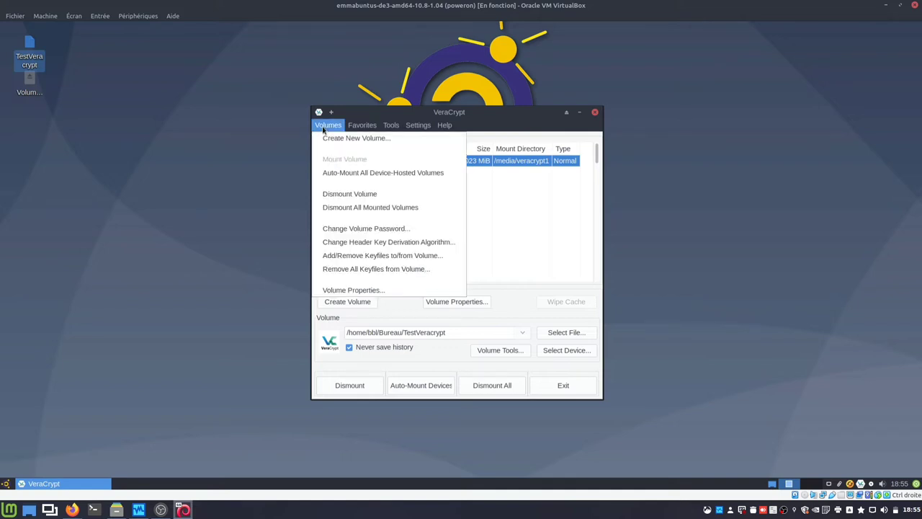
pyautogui.click(365, 229)
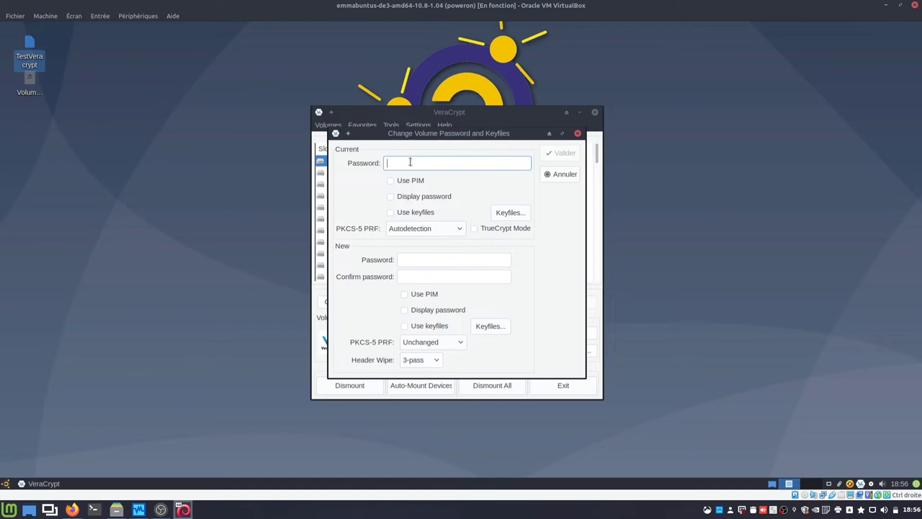
pyautogui.write('******')
pyautogui.click(395, 217)
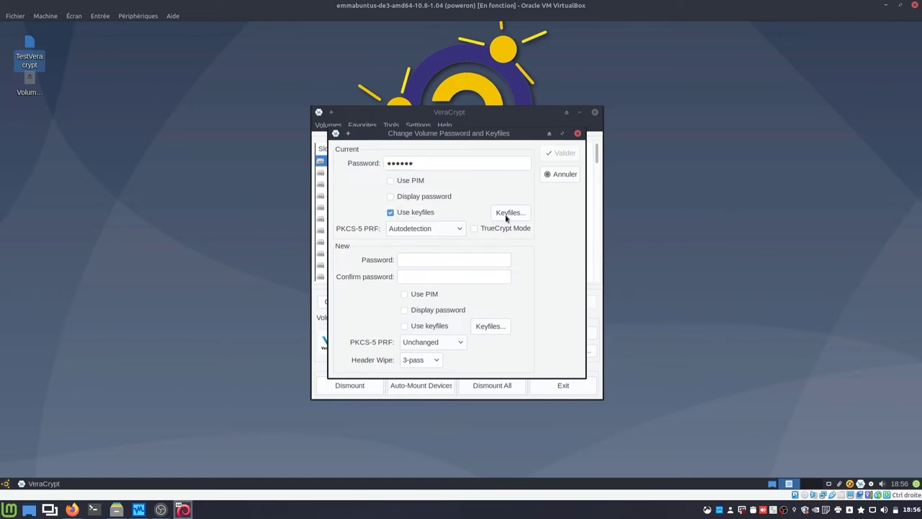
# Start adding a keyfile for the current password and browse to the /usr/share/xfce4/backdrops folder.
pyautogui.click(508, 214)
pyautogui.click(330, 280)
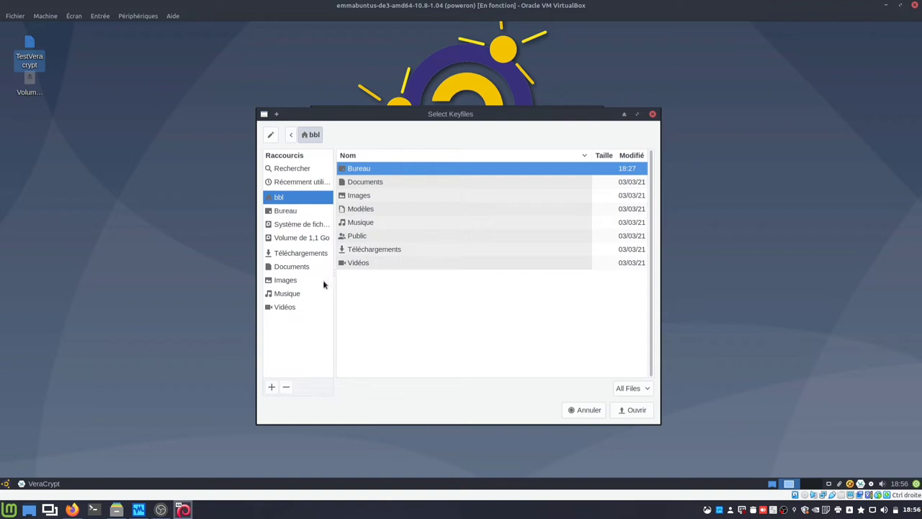
pyautogui.click(295, 226)
pyautogui.scroll(-3, 397, 326)
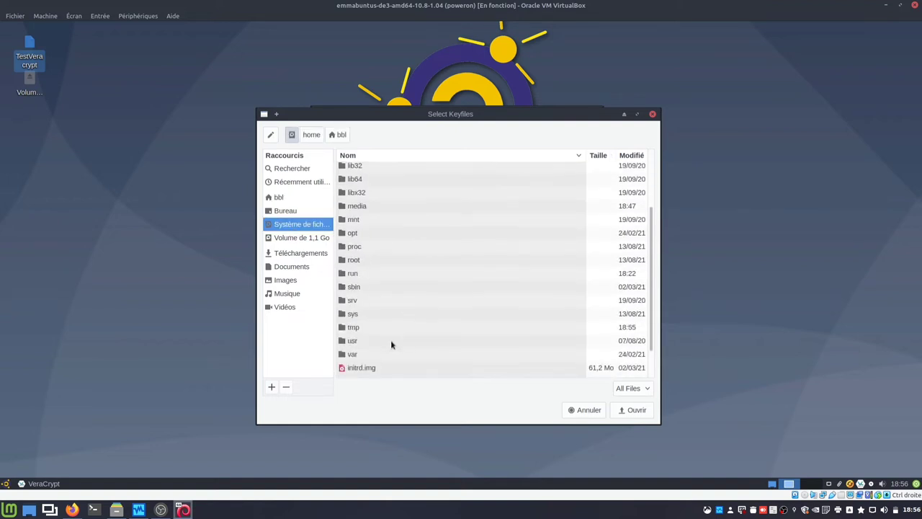
pyautogui.doubleClick(361, 340)
pyautogui.doubleClick(357, 303)
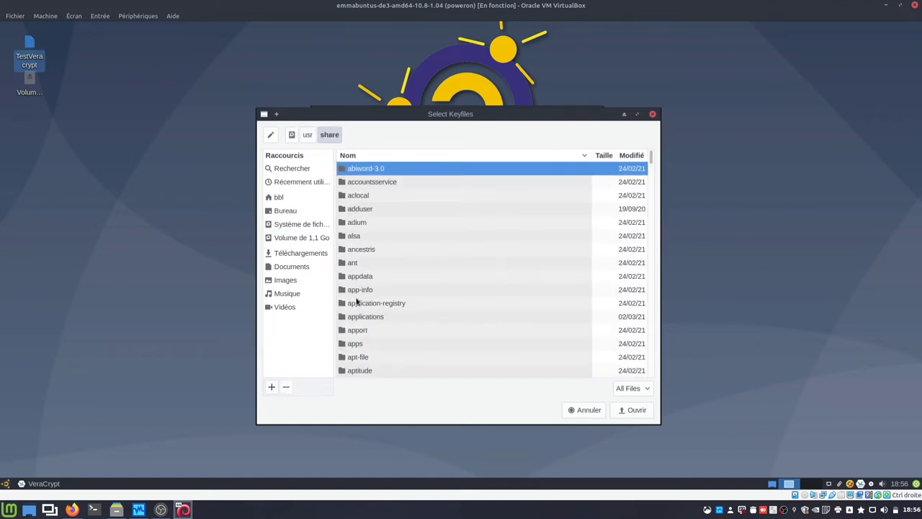
pyautogui.moveTo(653, 160); pyautogui.dragTo(657, 382)
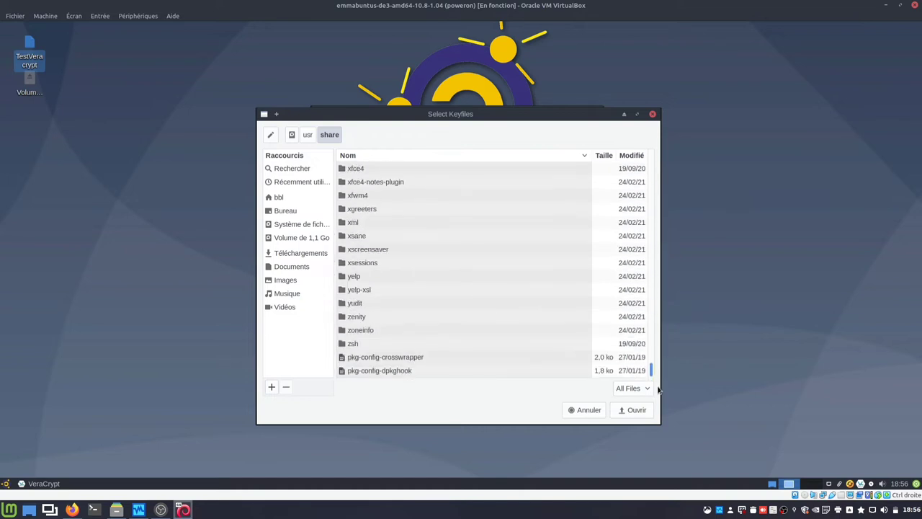
pyautogui.doubleClick(400, 167)
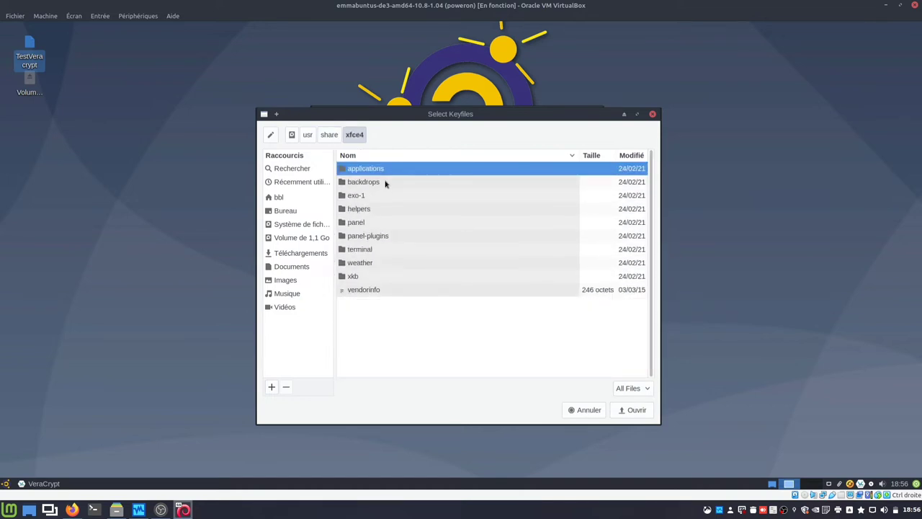
pyautogui.doubleClick(385, 183)
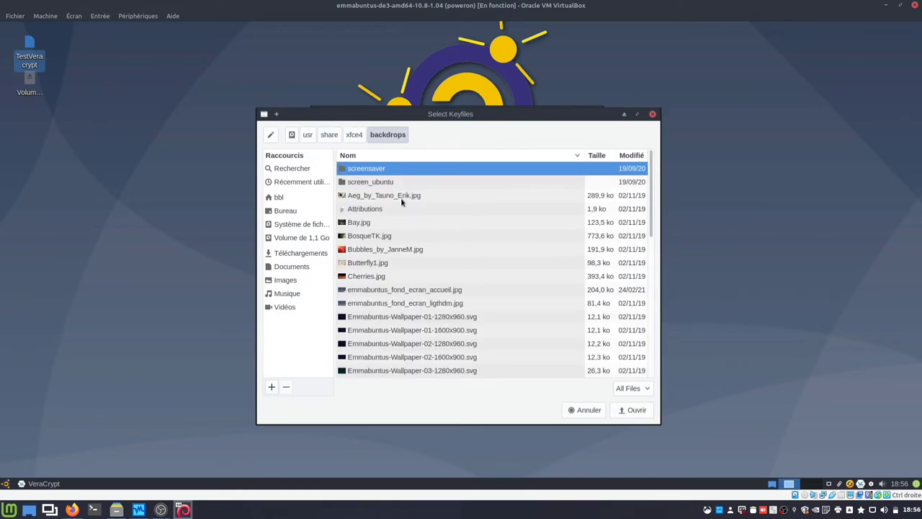
# Add emmabuntus_fond_ecran_accueil.jpg as the current keyfile and confirm the keyfile selection.
pyautogui.click(401, 197)
pyautogui.click(382, 221)
pyautogui.click(387, 236)
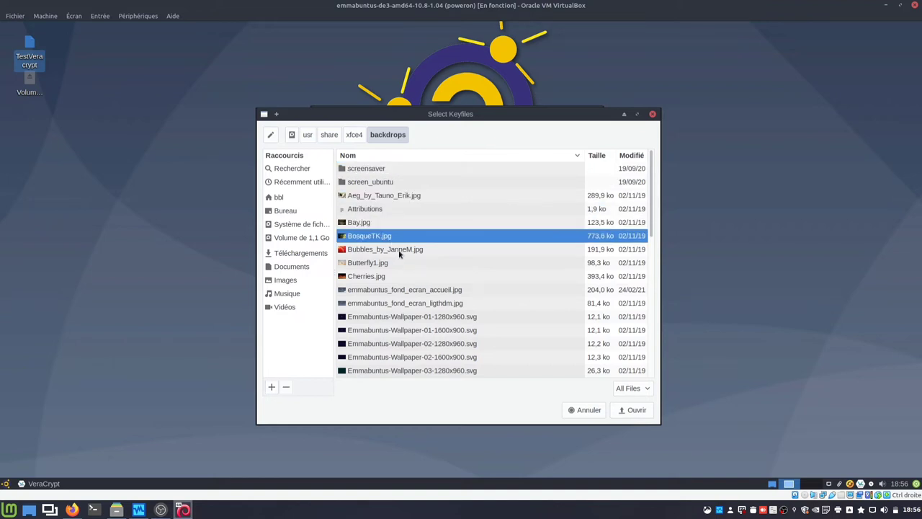
pyautogui.click(400, 251)
pyautogui.click(382, 264)
pyautogui.click(385, 278)
pyautogui.doubleClick(392, 289)
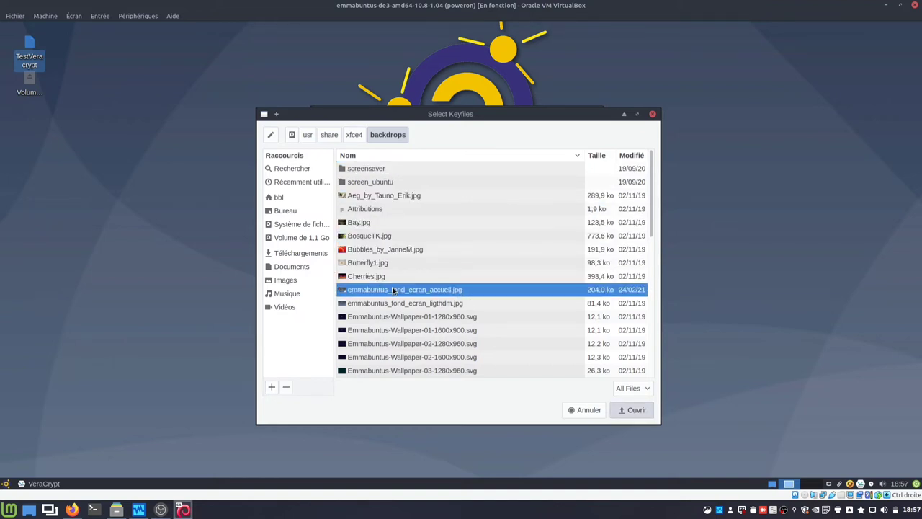
pyautogui.click(580, 157)
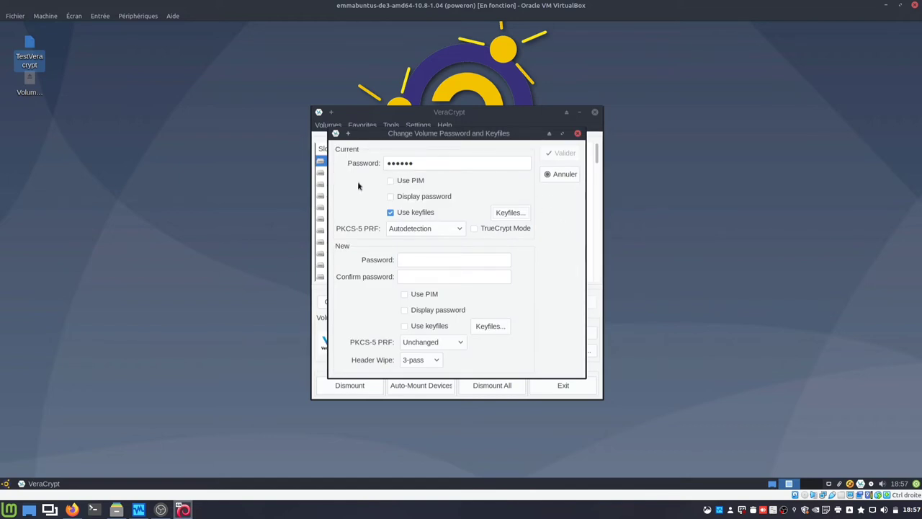
# Enter the new volume password and repeat it in the confirmation field.
pyautogui.click(458, 261)
pyautogui.write('••••••')
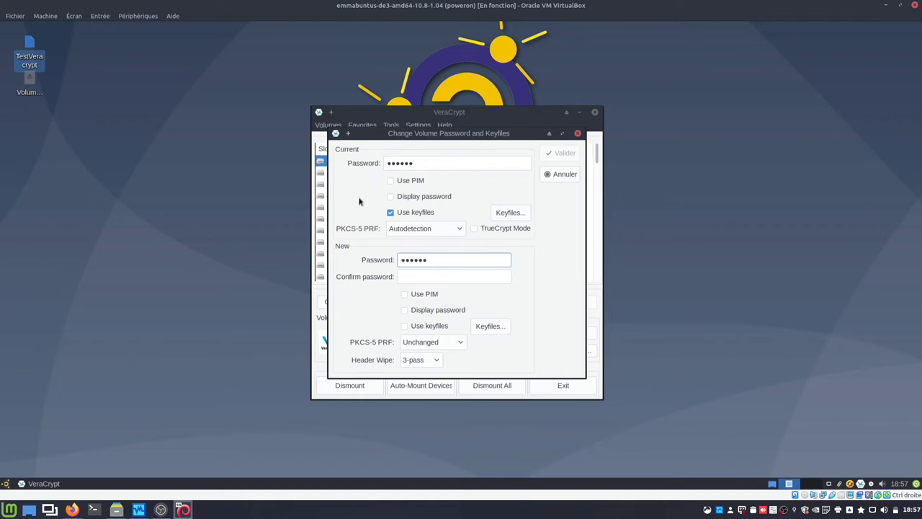
pyautogui.write('•')
pyautogui.press('Tab')
pyautogui.write('••••••')
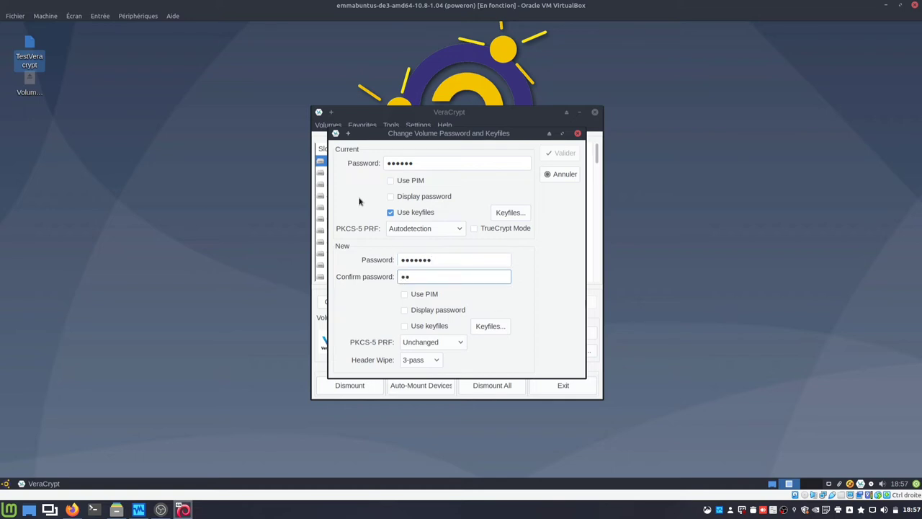
pyautogui.write('•')
# Enable keyfiles for the new password and open its keyfile selection.
pyautogui.click(406, 325)
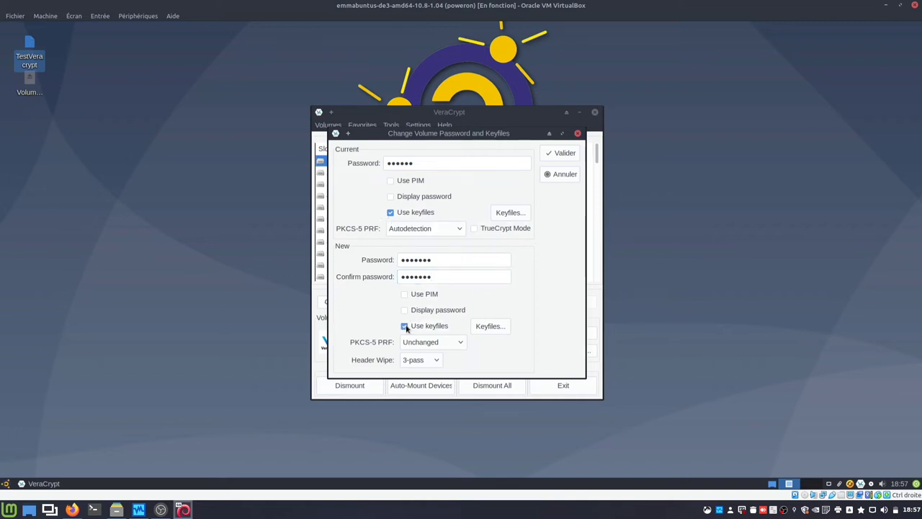
pyautogui.click(491, 327)
# Add /usr/share/xfce4/backdrops/emmabuntus_fond_ecran_accueil.jpg as a keyfile for the new password.
pyautogui.click(340, 282)
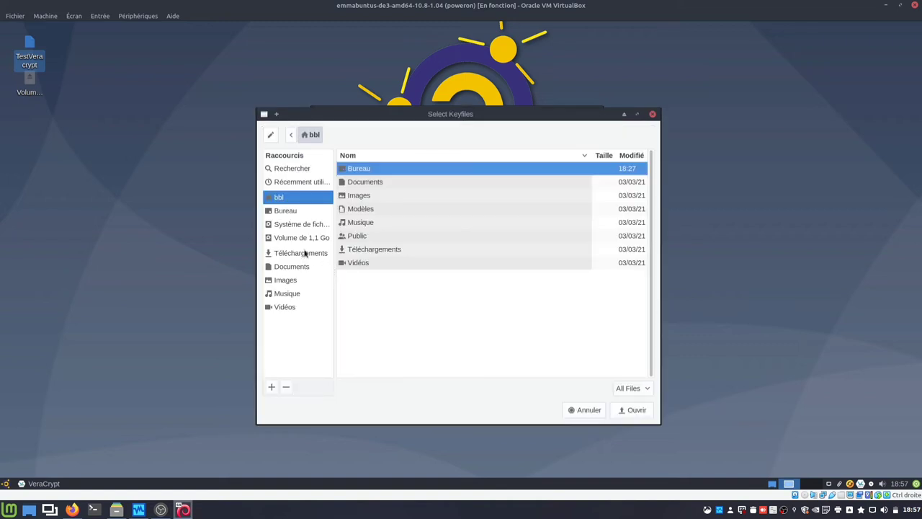
pyautogui.click(296, 227)
pyautogui.scroll(-3, 393, 346)
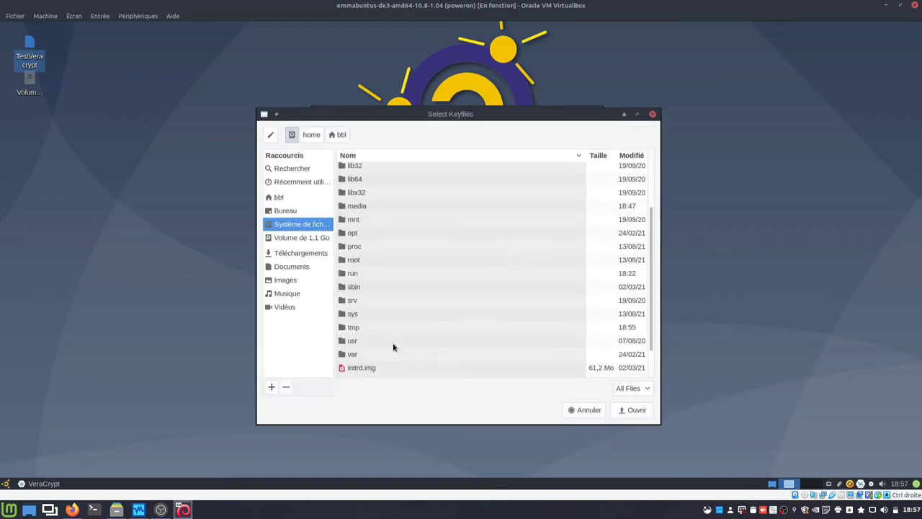
pyautogui.doubleClick(373, 342)
pyautogui.doubleClick(370, 302)
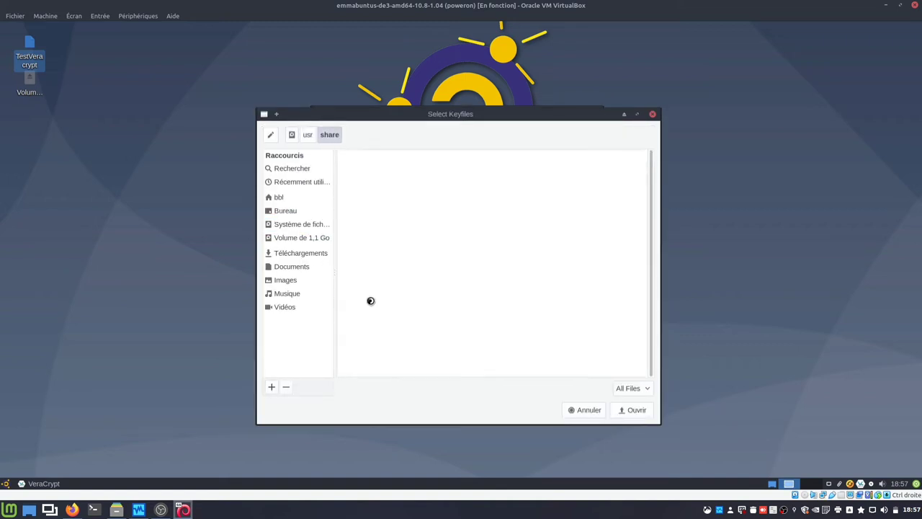
pyautogui.click(462, 157)
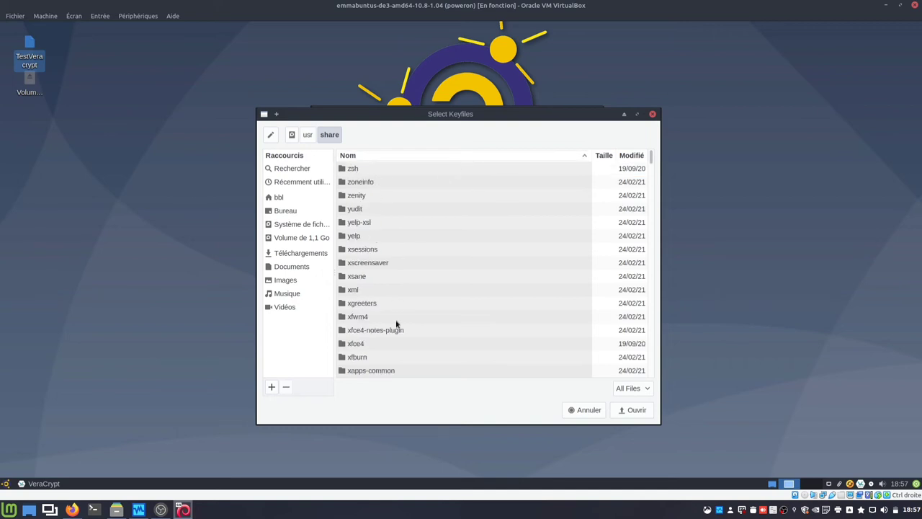
pyautogui.doubleClick(362, 343)
pyautogui.click(398, 157)
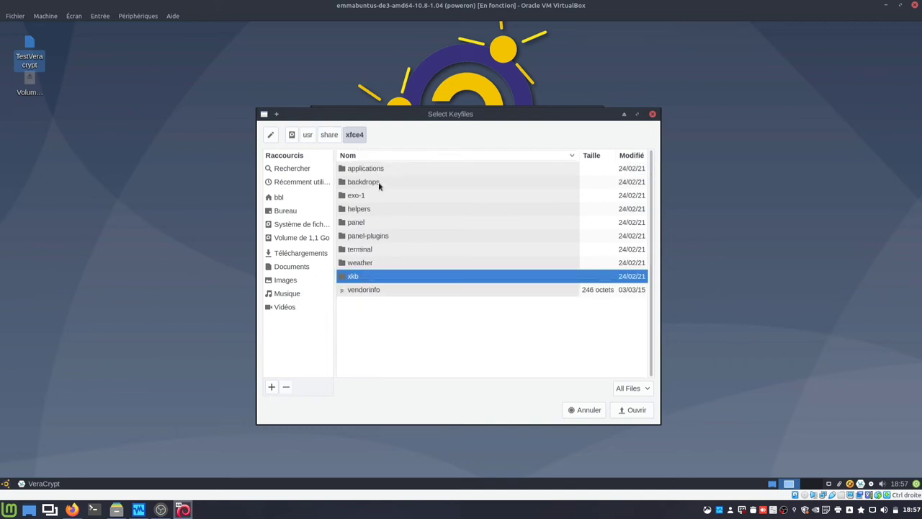
pyautogui.click(378, 184)
pyautogui.doubleClick(378, 184)
pyautogui.doubleClick(398, 291)
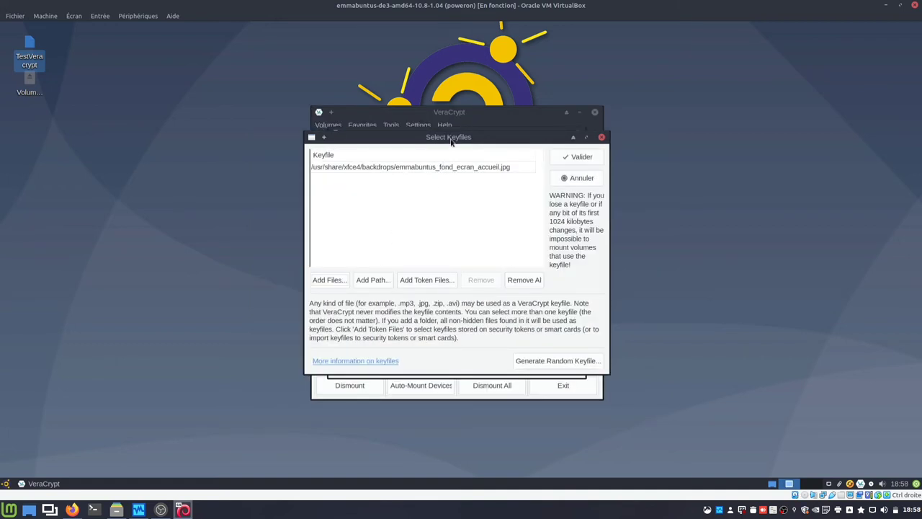
# Arrange the keyfile selection and the password change dialogs side by side.
pyautogui.moveTo(468, 140); pyautogui.dragTo(718, 168)
pyautogui.moveTo(488, 137); pyautogui.dragTo(459, 165)
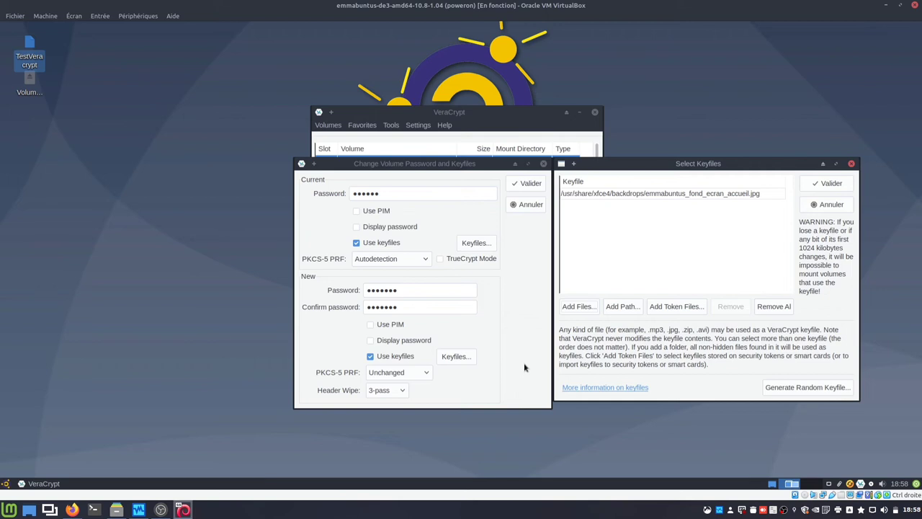
# Remove emmabuntus_fond_ecran_accueil.jpg from the new password's keyfile list.
pyautogui.click(645, 195)
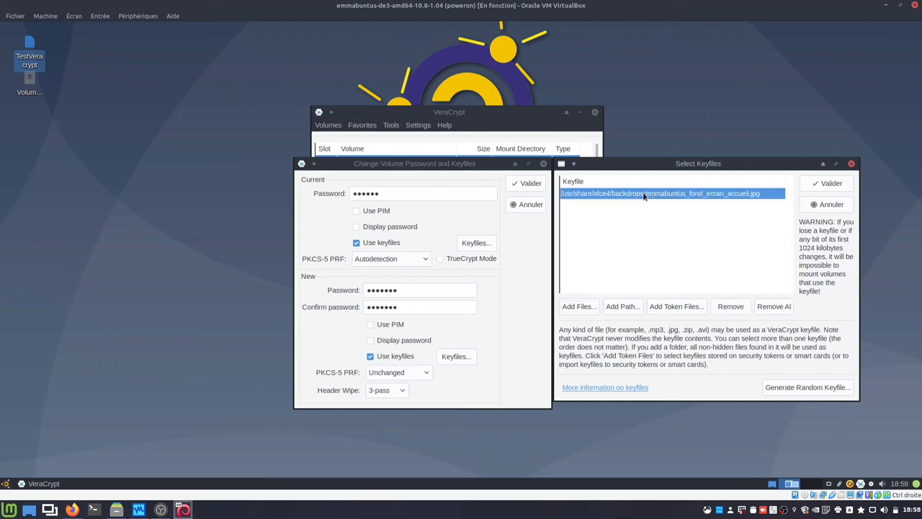
pyautogui.click(730, 306)
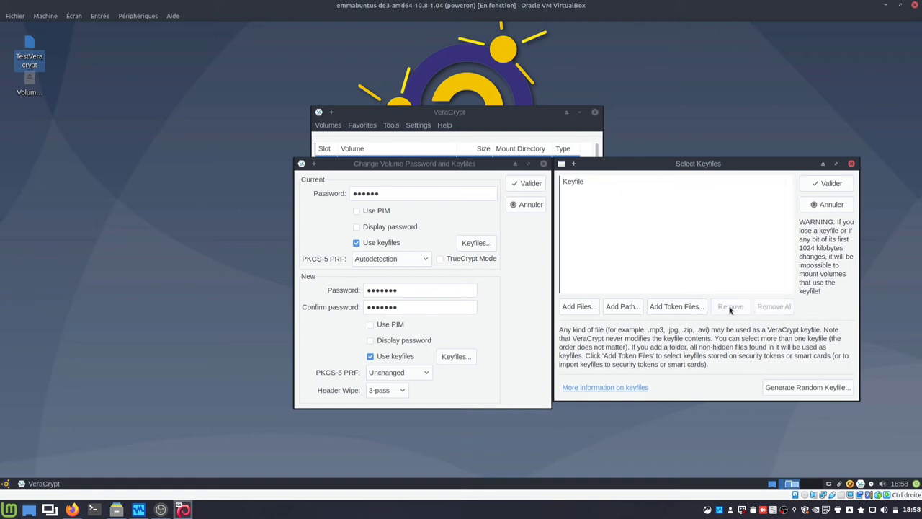
# Add /usr/share/xfce4/backdrops/emmabuntus_fond_ecran_ligthdm.jpg as the keyfile for the new password and confirm the keyfile selection.
pyautogui.click(588, 308)
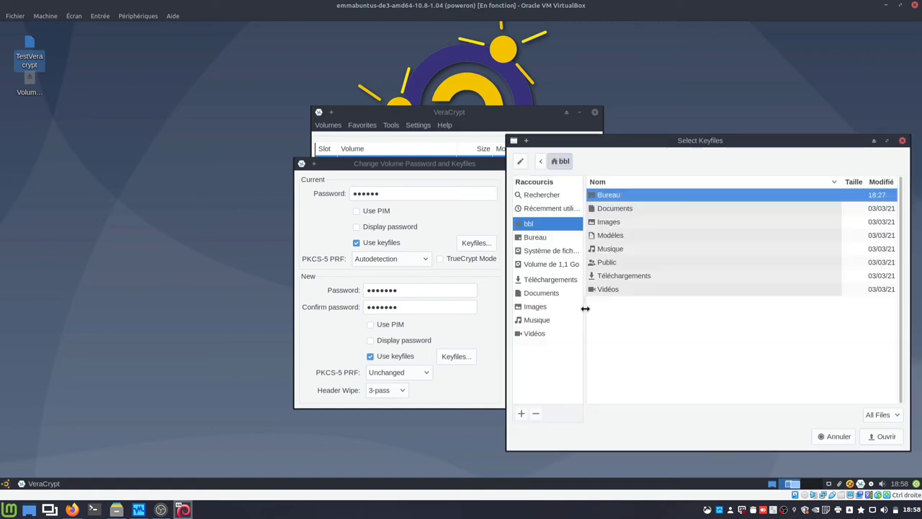
pyautogui.click(541, 250)
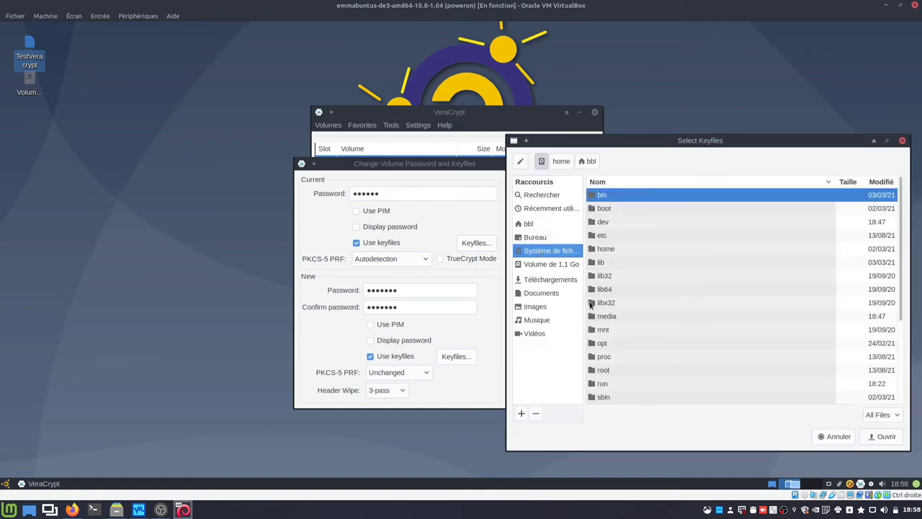
pyautogui.scroll(-3, 611, 382)
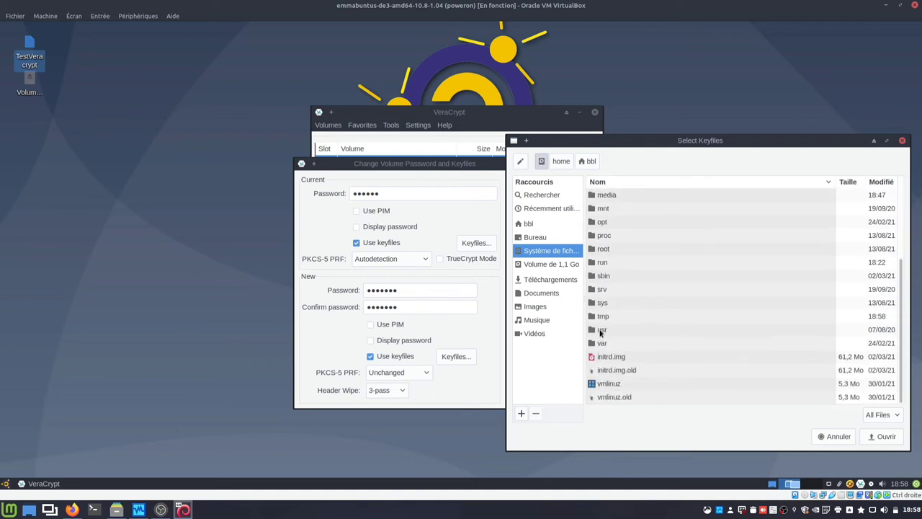
pyautogui.doubleClick(602, 329)
pyautogui.doubleClick(605, 329)
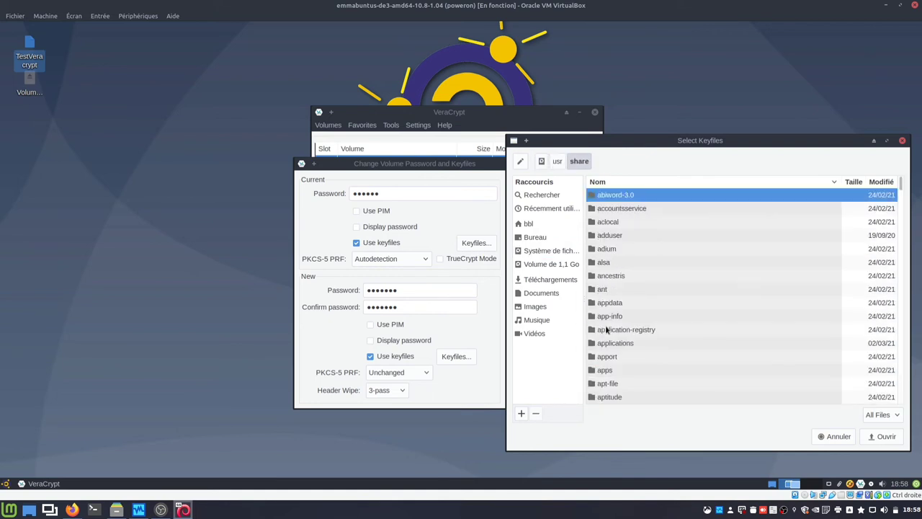
pyautogui.click(620, 181)
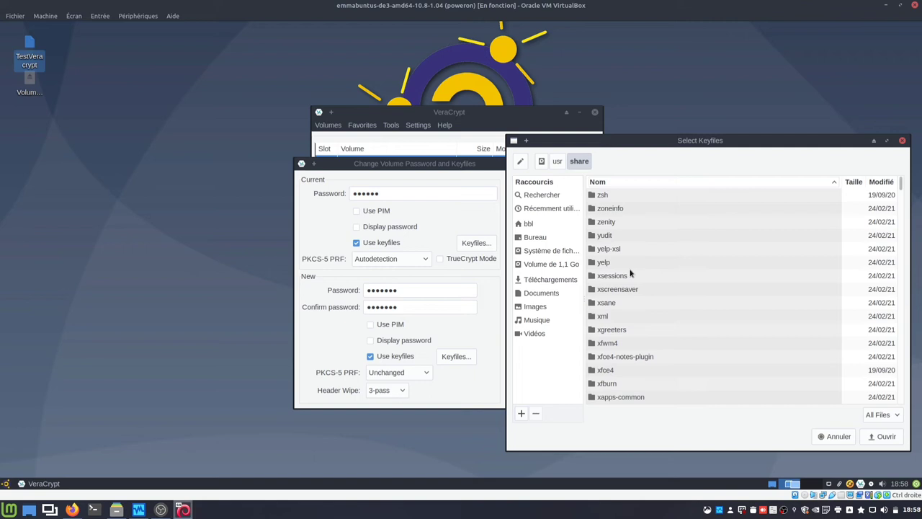
pyautogui.doubleClick(627, 369)
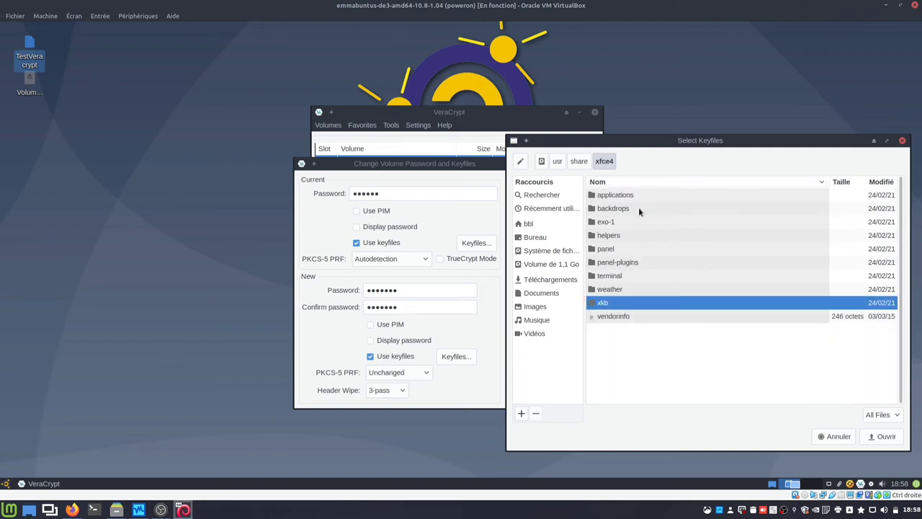
pyautogui.doubleClick(639, 208)
pyautogui.doubleClick(661, 330)
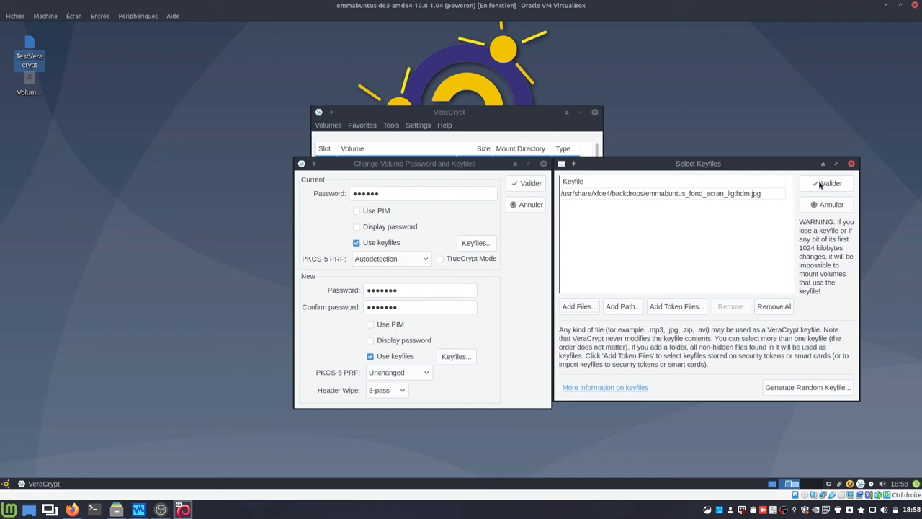
pyautogui.click(826, 184)
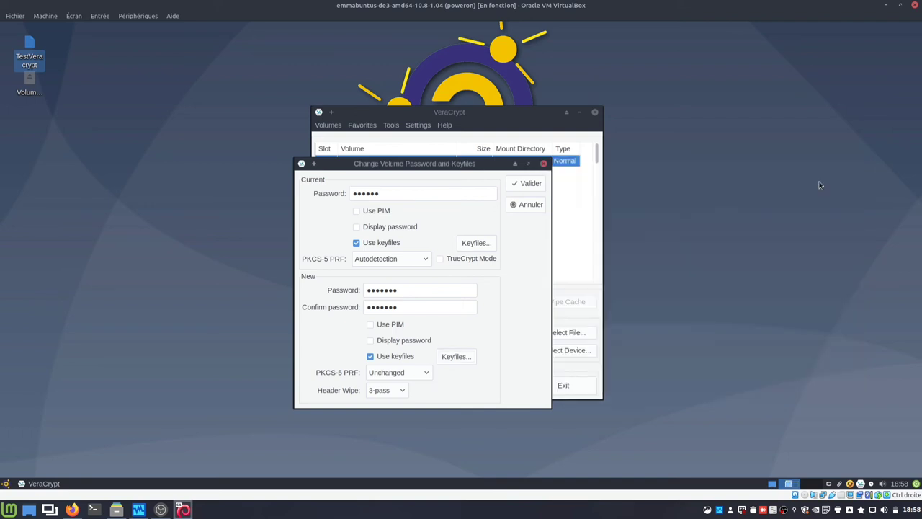
# Apply the password and keyfile change, accepting the short password and collecting mouse randomness with the random pool shown.
pyautogui.click(533, 184)
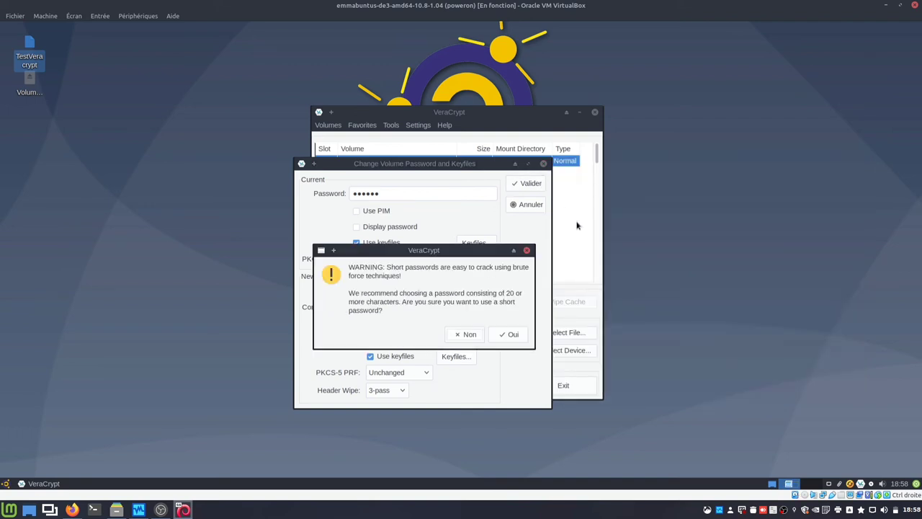
pyautogui.click(513, 334)
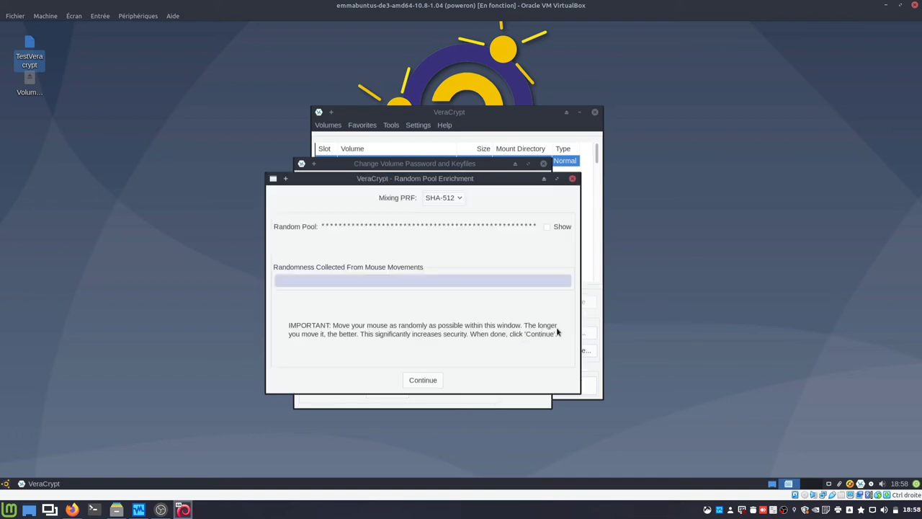
pyautogui.click(547, 226)
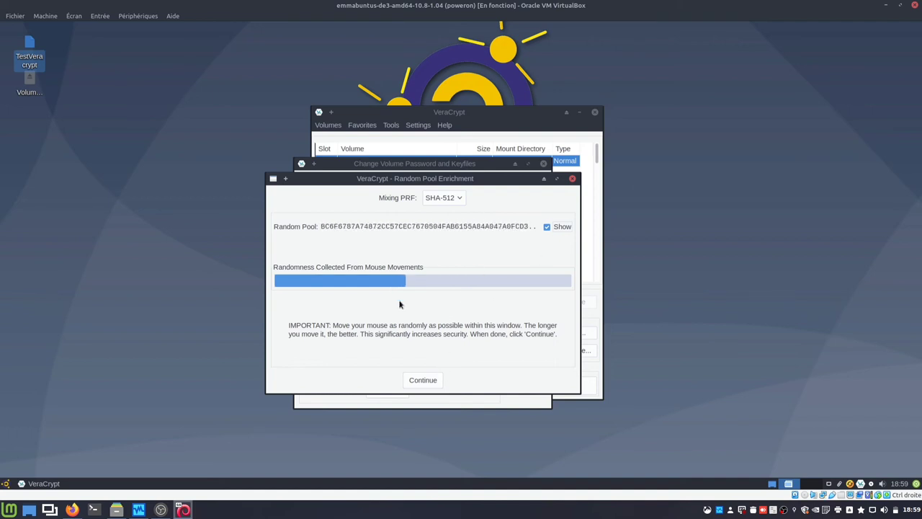
pyautogui.click(423, 380)
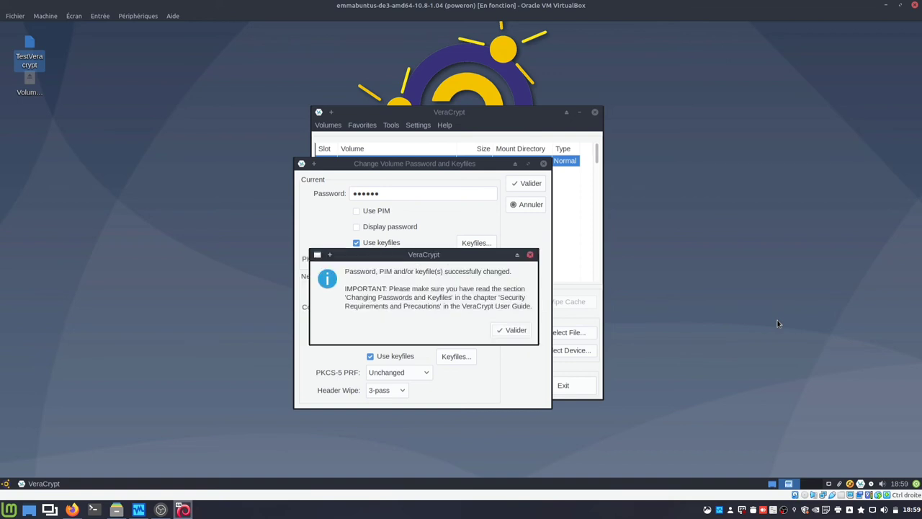
pyautogui.click(514, 333)
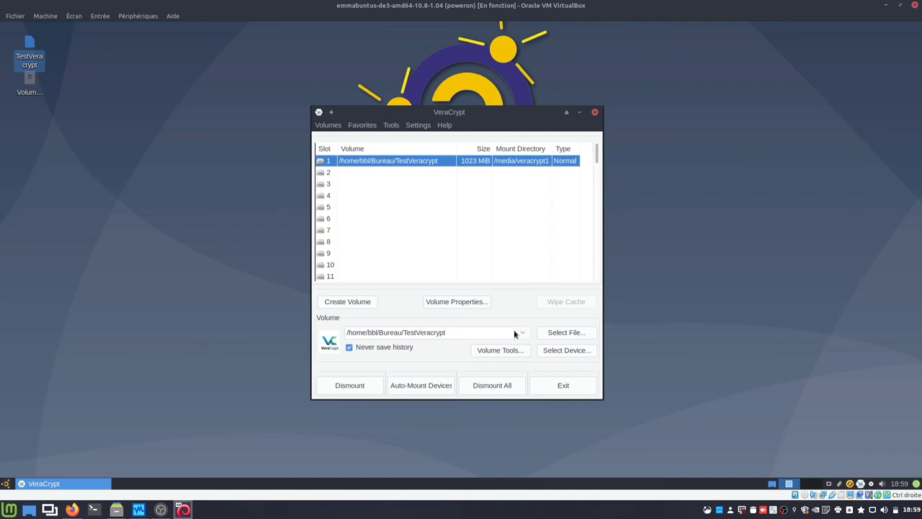
# Dismount TestVeracrypt and start remounting it, entering the new volume password with keyfiles enabled.
pyautogui.click(351, 385)
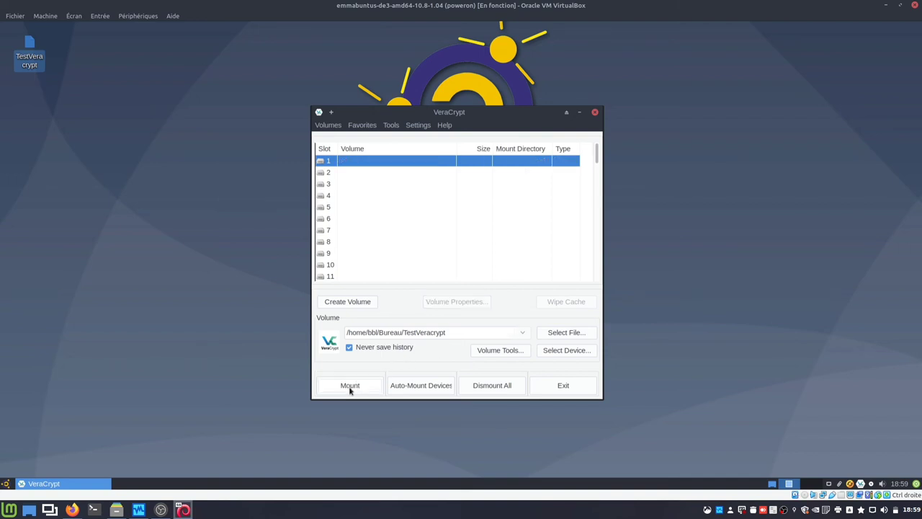
pyautogui.click(351, 387)
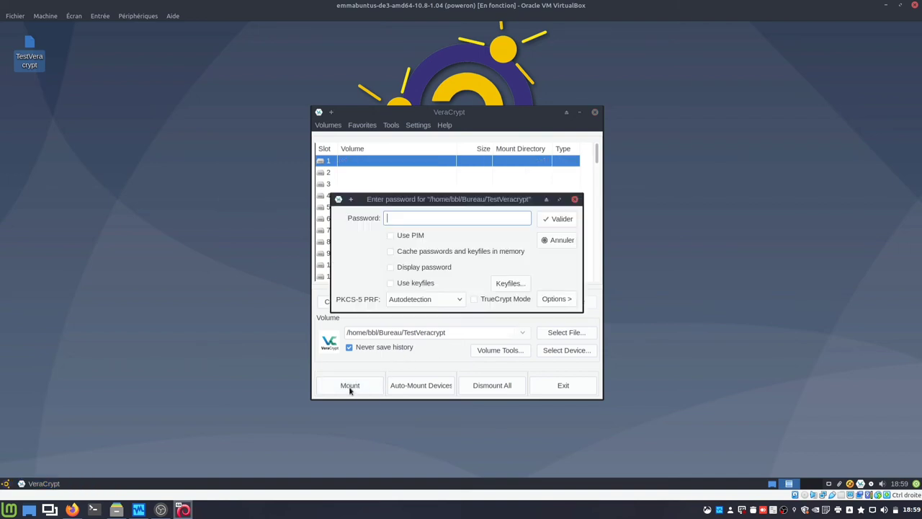
pyautogui.write('*******')
pyautogui.click(392, 282)
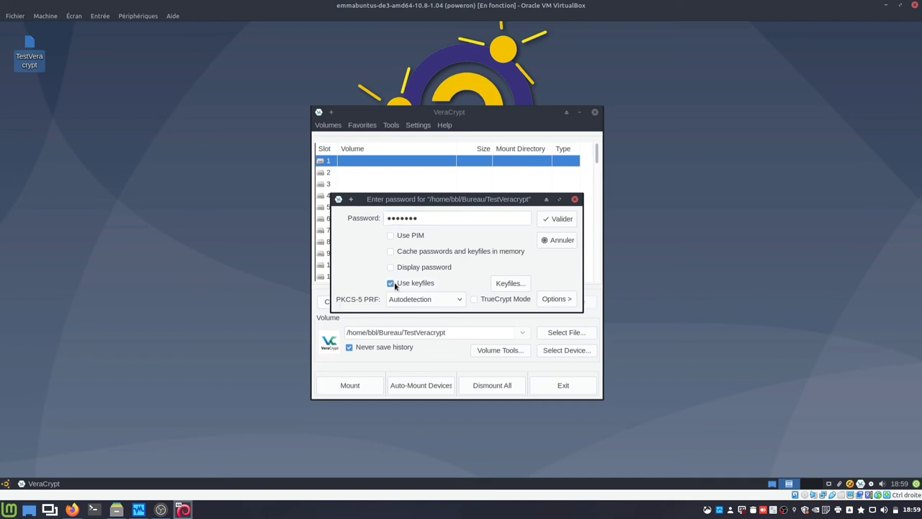
# Add /usr/share/xfce4/backdrops/emmabuntus_fond_ecran_ligthdm.jpg as the mount keyfile and mount TestVeracrypt.
pyautogui.click(511, 286)
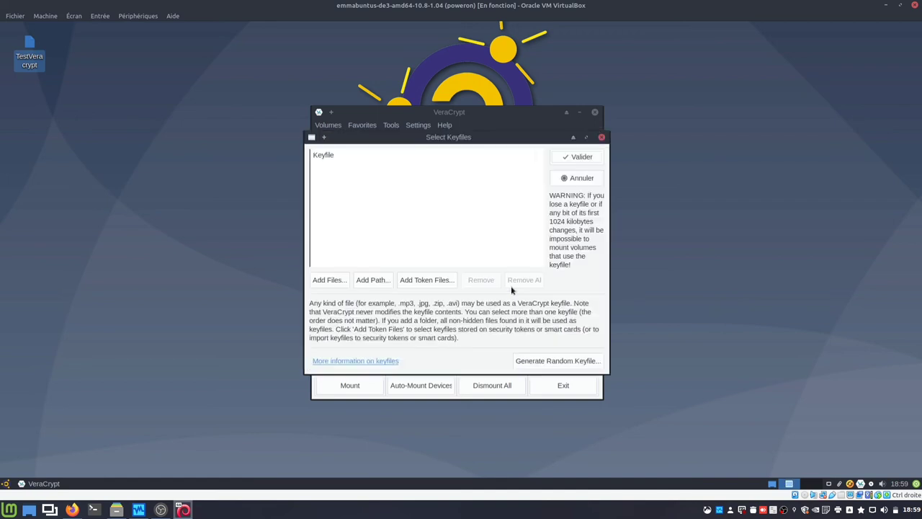
pyautogui.click(337, 281)
pyautogui.click(302, 224)
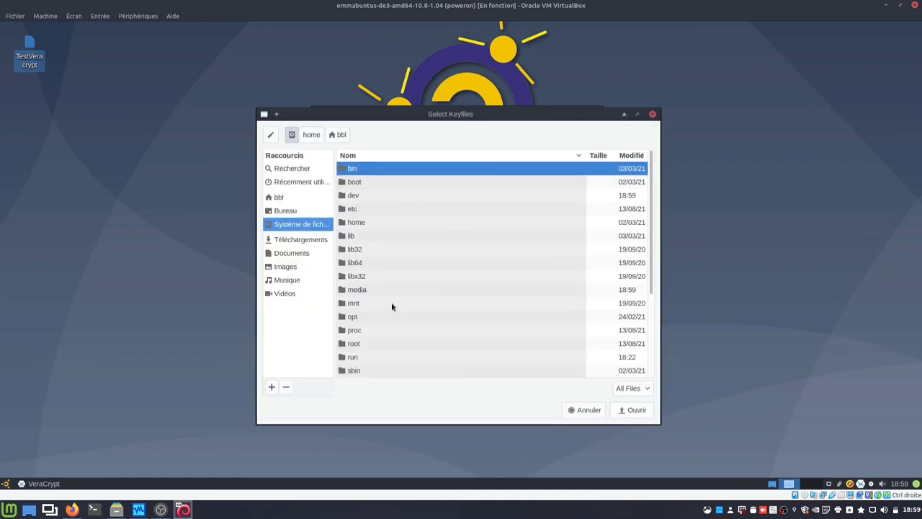
pyautogui.scroll(-3, 385, 313)
pyautogui.doubleClick(352, 304)
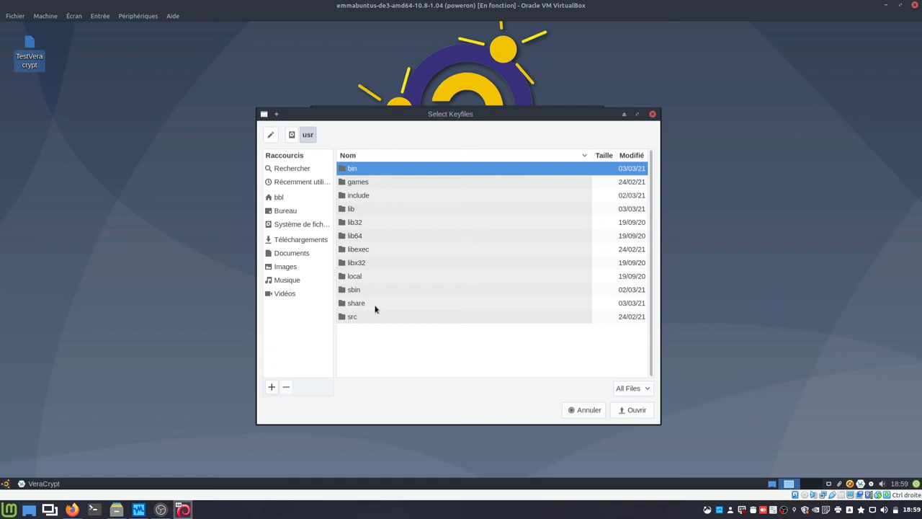
pyautogui.doubleClick(374, 303)
pyautogui.click(372, 157)
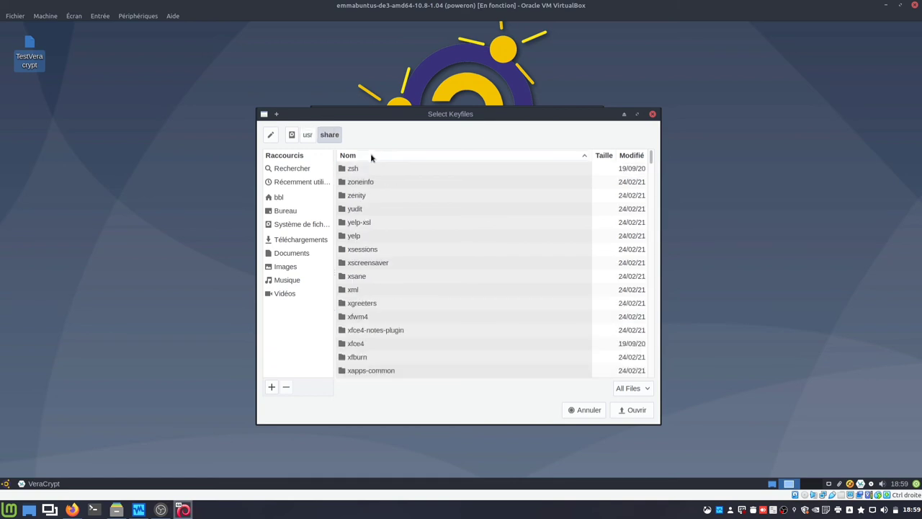
pyautogui.doubleClick(364, 344)
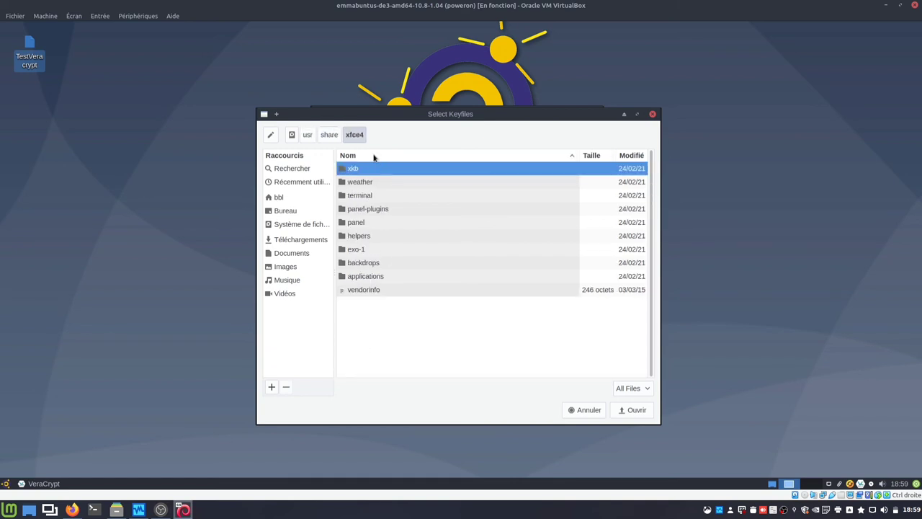
pyautogui.click(374, 156)
pyautogui.doubleClick(371, 183)
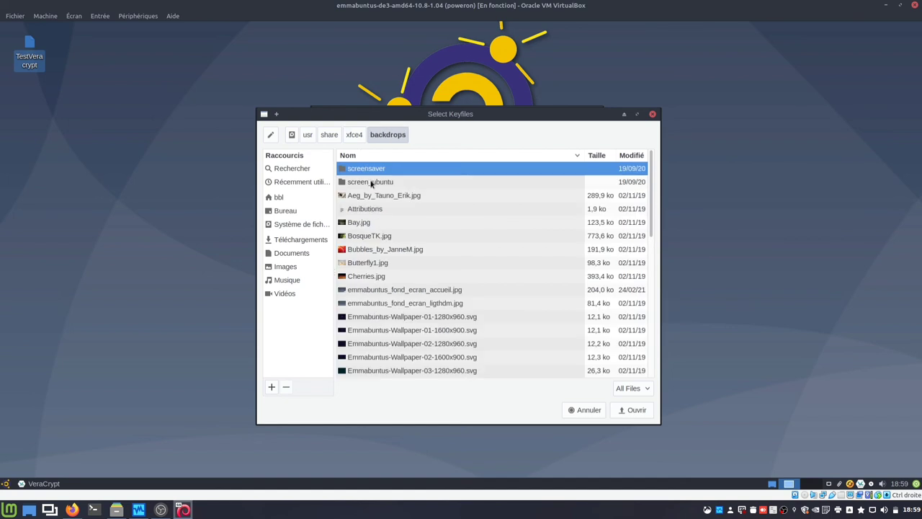
pyautogui.click(401, 289)
pyautogui.click(410, 304)
pyautogui.click(632, 410)
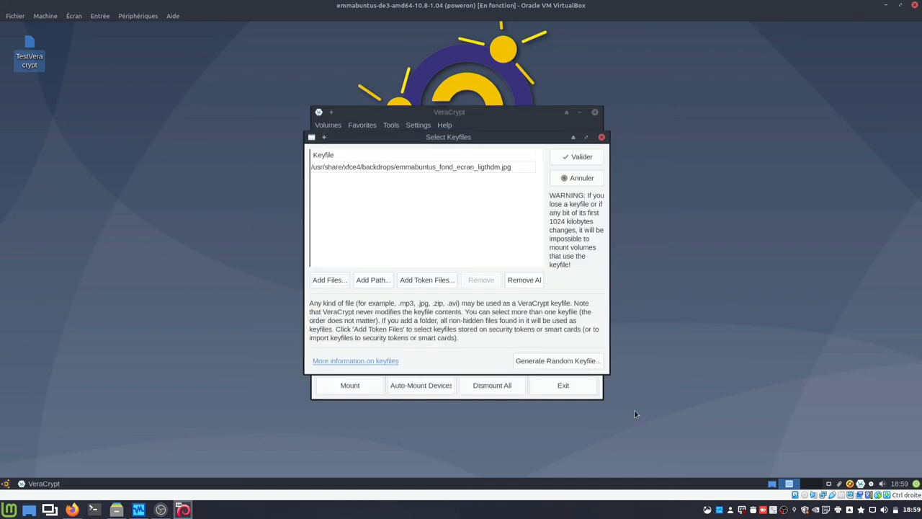
pyautogui.click(567, 157)
pyautogui.click(560, 218)
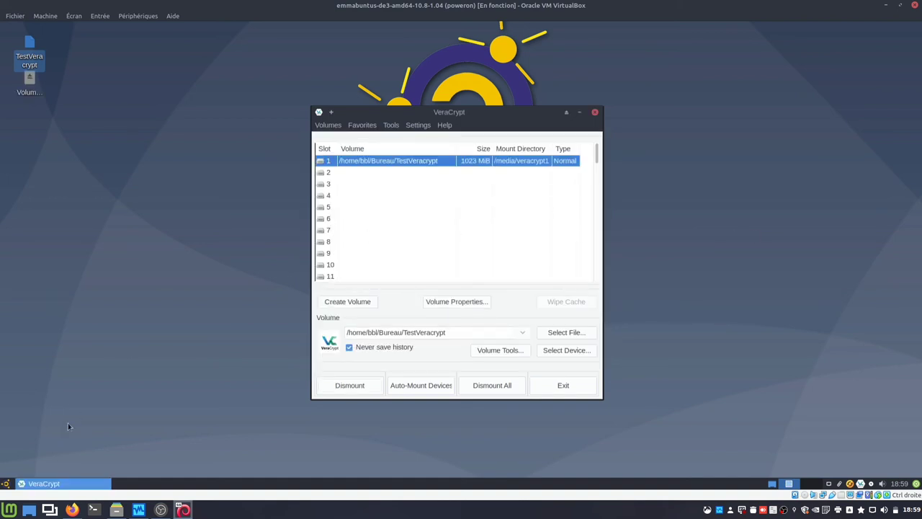
# Switch to the file manager and open the xfce folder on the mounted 1.1 GB volume to check its contents.
pyautogui.click(5, 483)
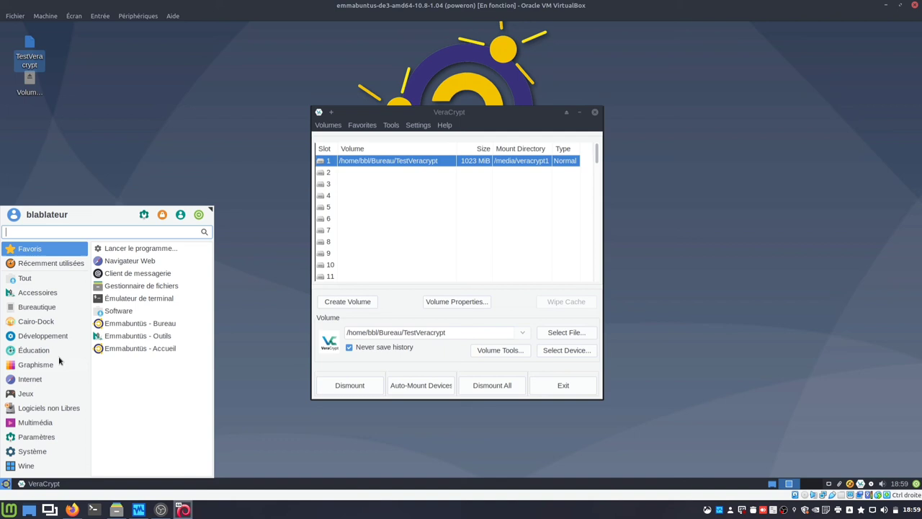
pyautogui.click(116, 287)
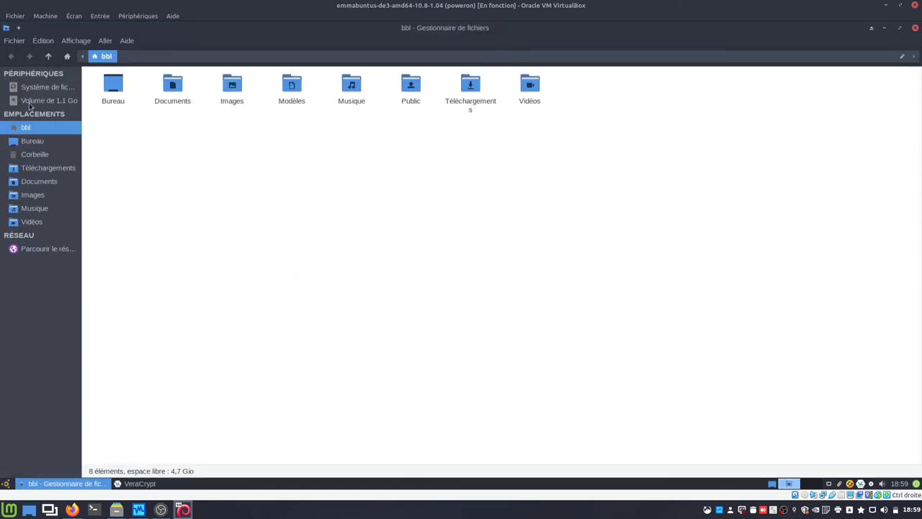
pyautogui.click(30, 103)
pyautogui.doubleClick(95, 90)
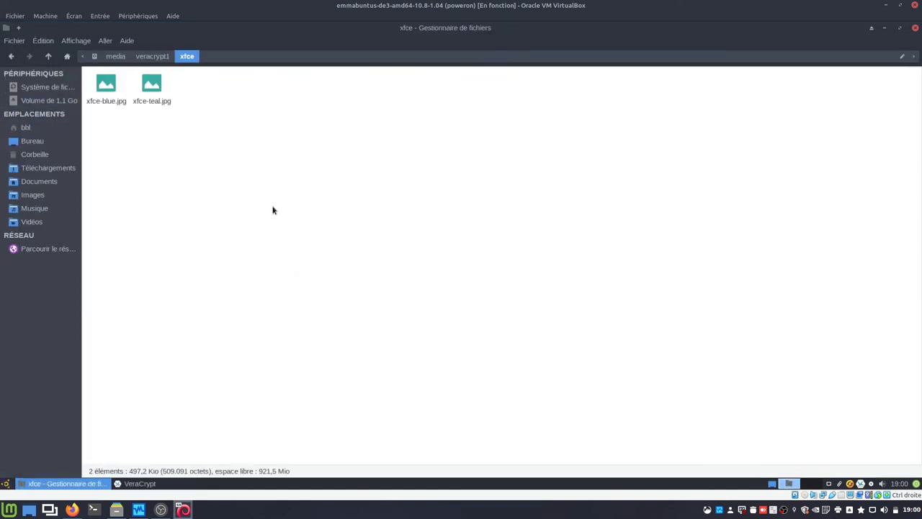